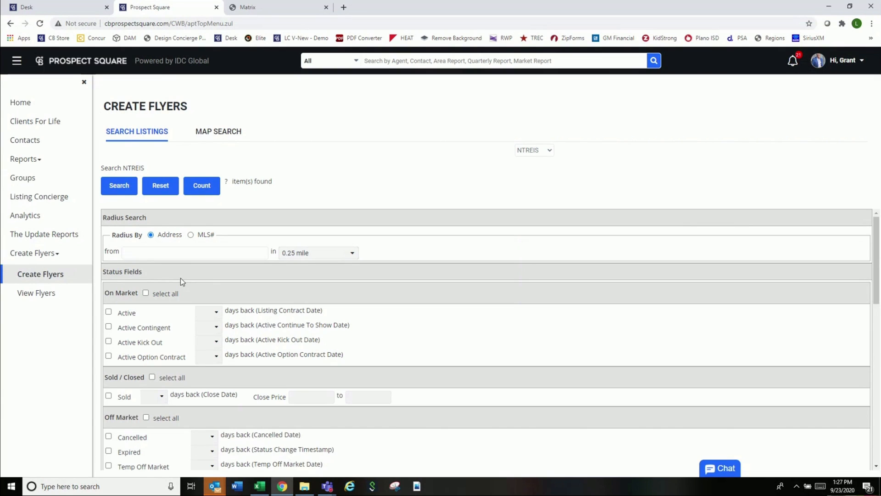
- Paste MLS number 14191720 into the Property Info search and run the listing search
scroll(180, 280, down, 6)
scroll(206, 296, down, 5)
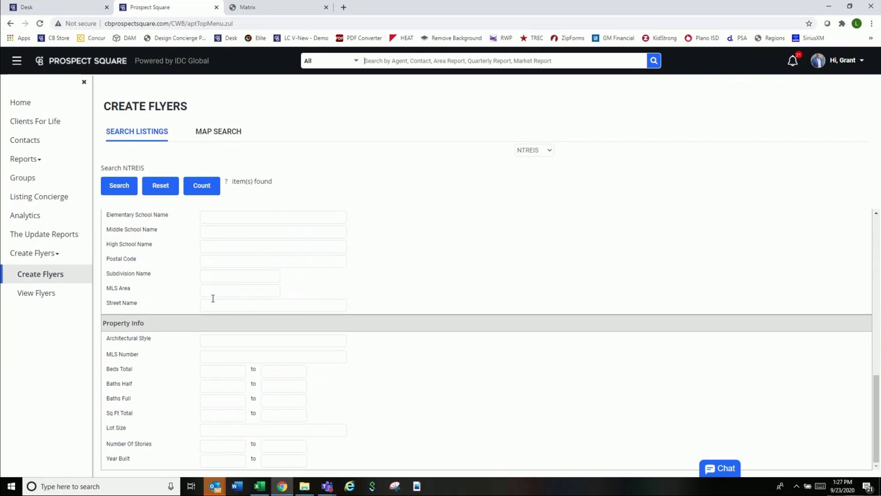
click(235, 356)
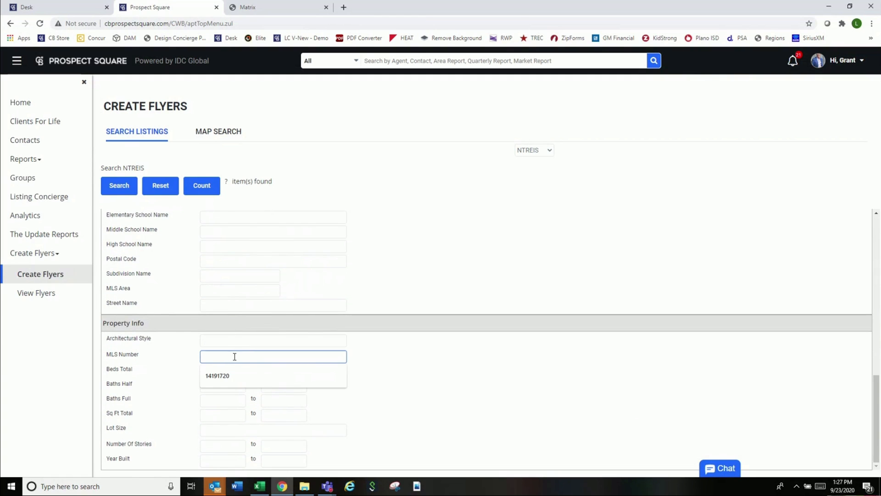
right_click(234, 356)
click(271, 283)
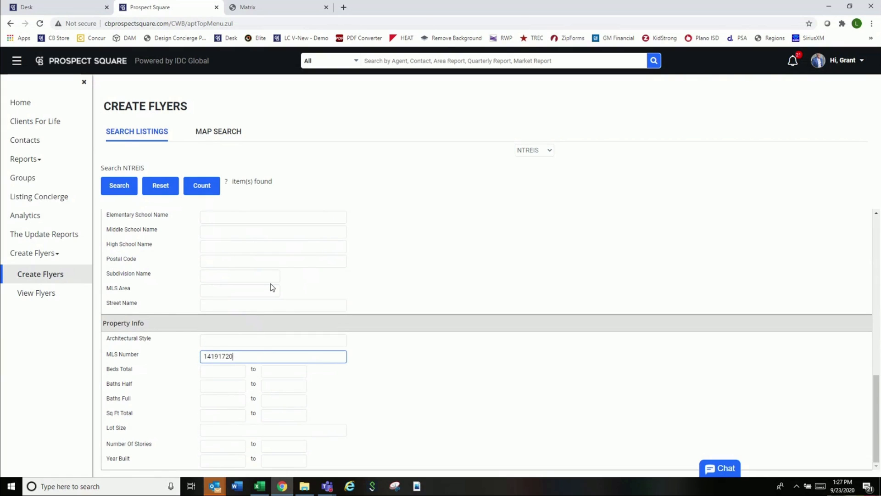
click(122, 190)
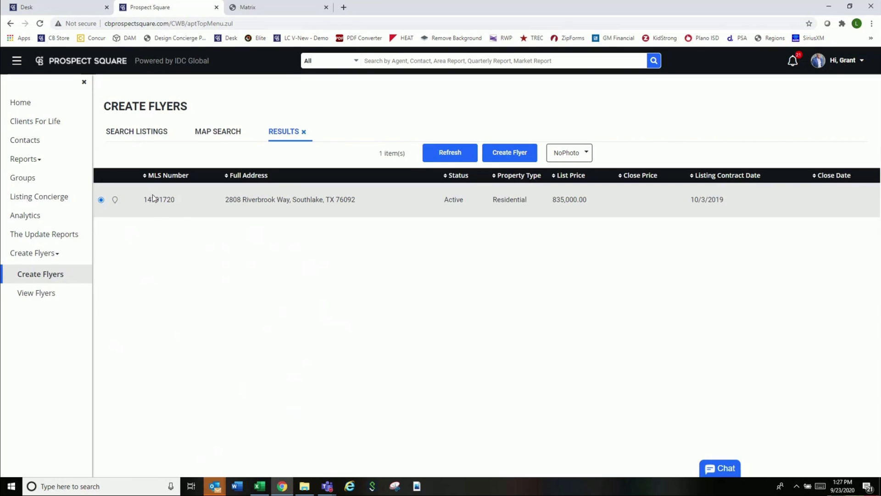
- Start a flyer for listing 14191720 to bring up the Select Format template choices
click(509, 153)
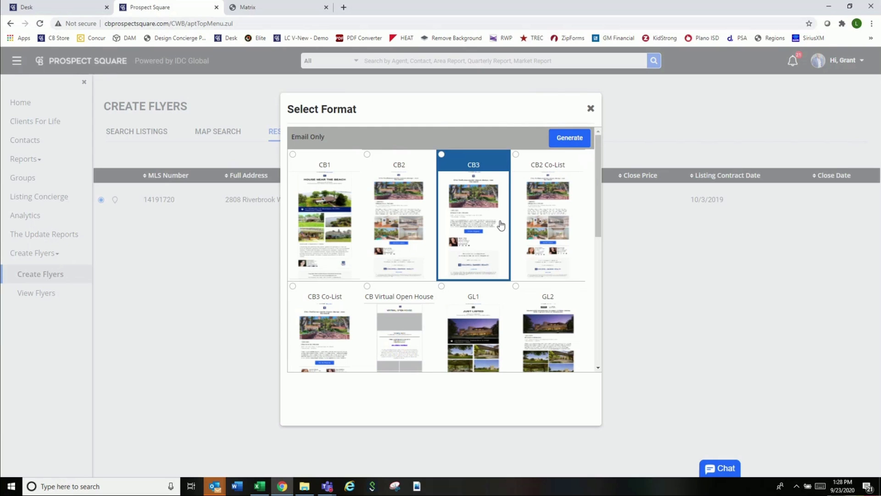
scroll(506, 281, down, 1)
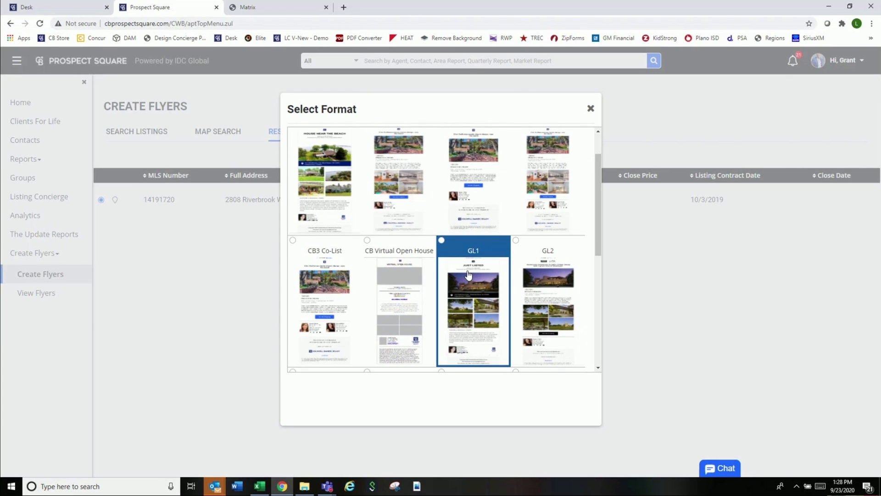
click(442, 241)
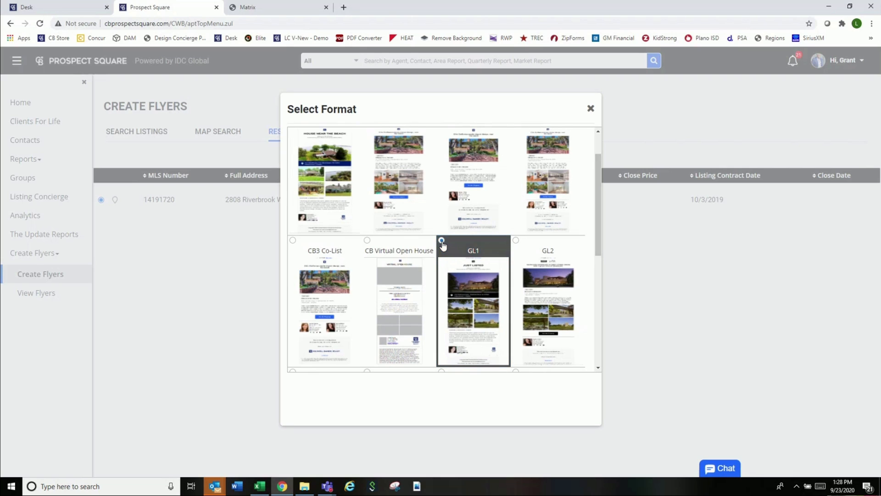
scroll(583, 198, up, 1)
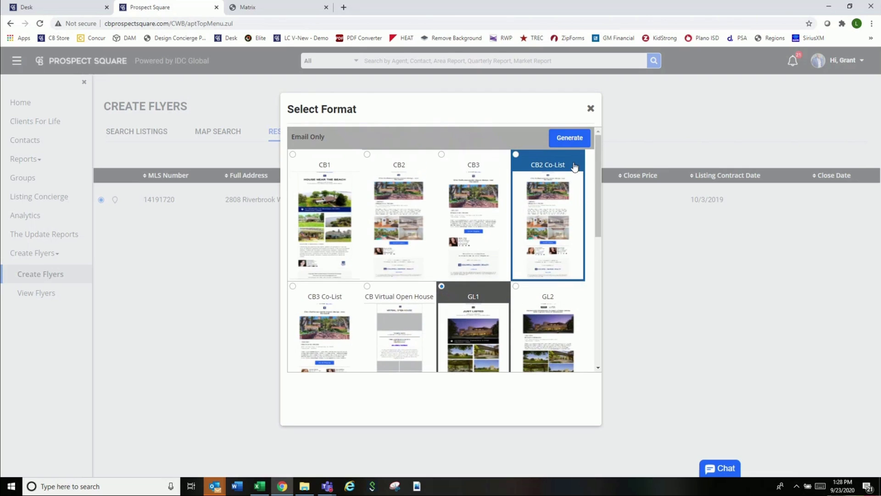
click(569, 139)
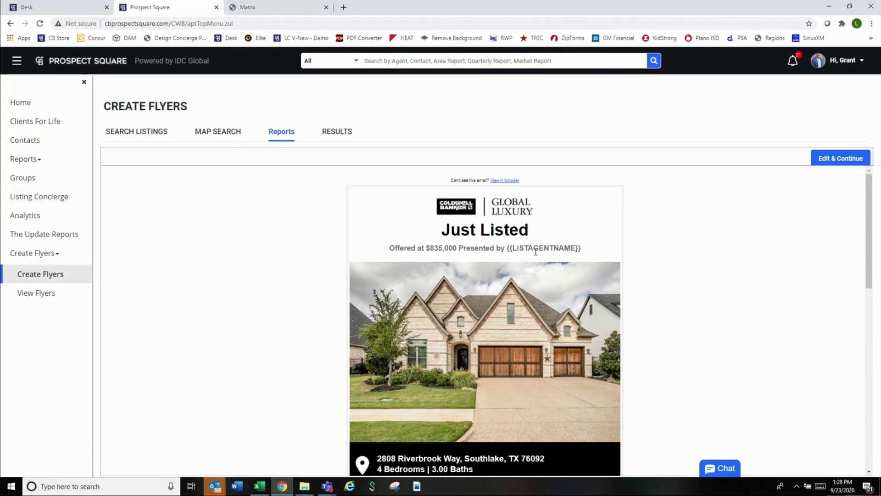
click(532, 233)
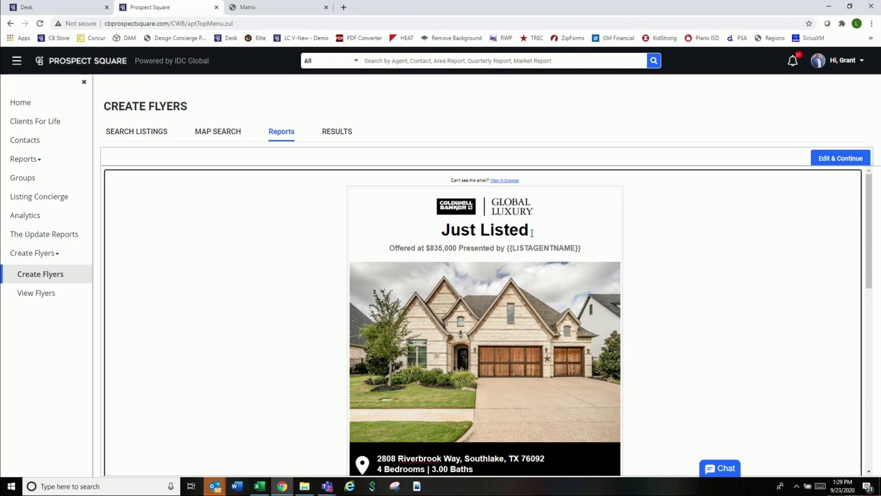
scroll(511, 269, down, 1)
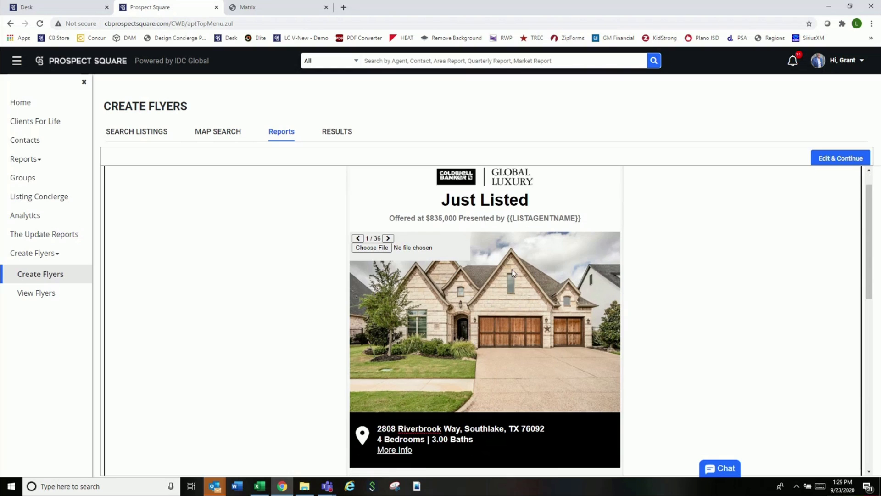
scroll(511, 269, down, 1)
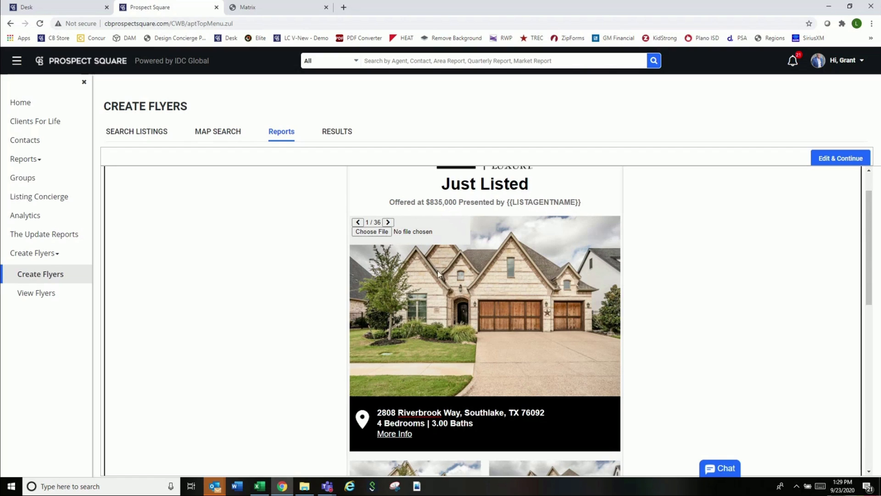
- Advance the flyer's main image to listing photo 3 of 36
click(388, 223)
click(389, 223)
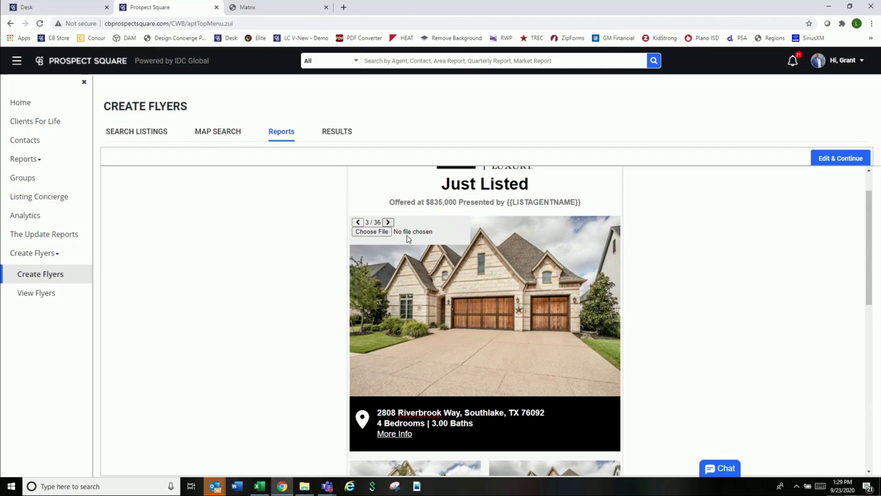
scroll(448, 296, down, 2)
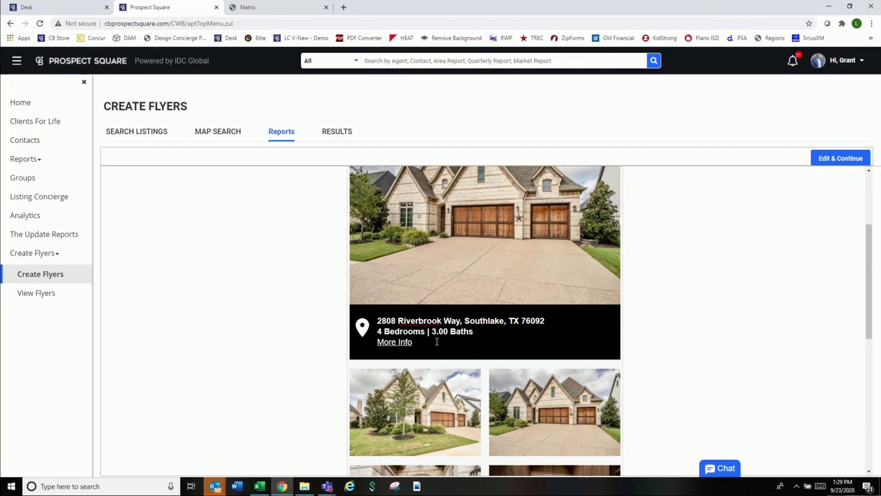
- Replace the bottom-right hallway photo with the office photo, photo 7
scroll(437, 342, down, 2)
scroll(440, 328, down, 1)
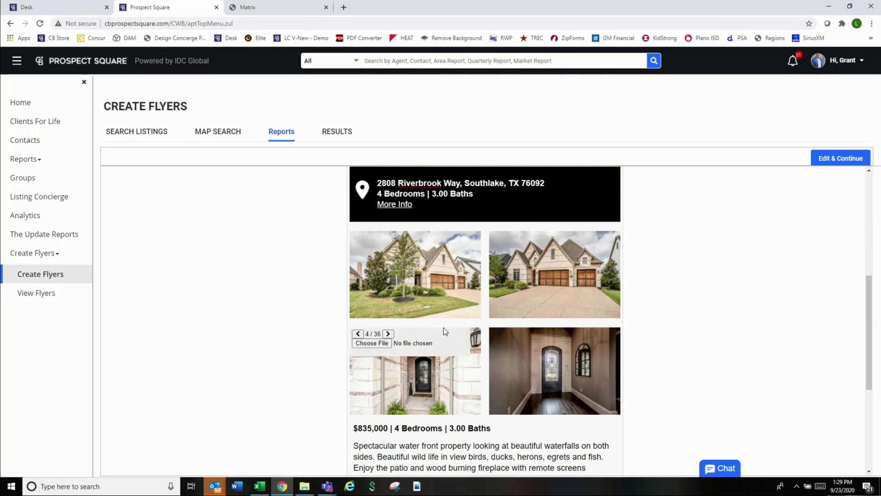
mouse_move(544, 352)
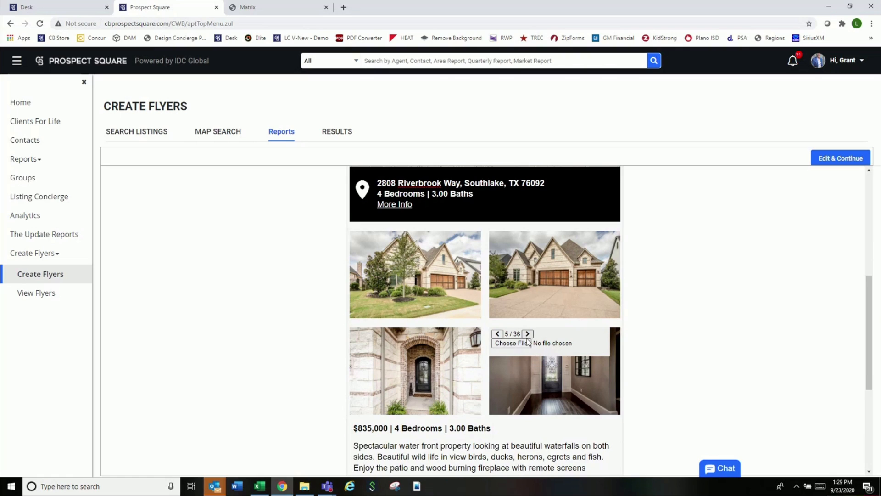
click(528, 335)
click(528, 334)
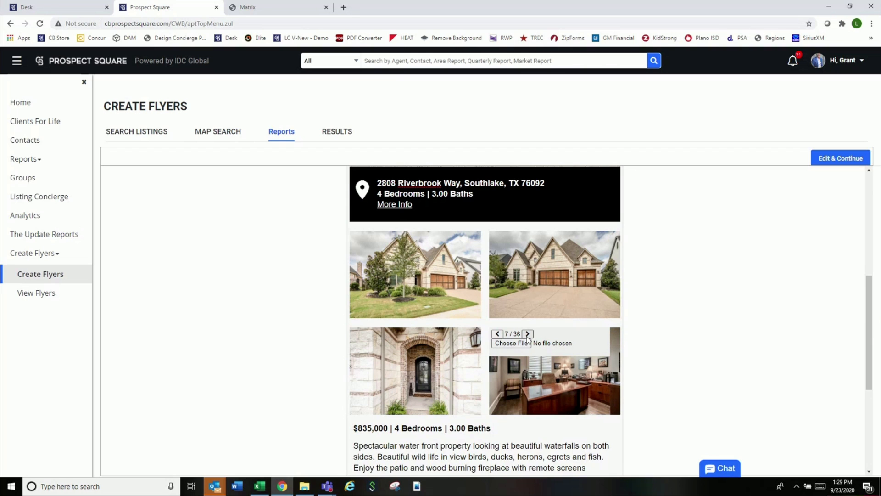
scroll(473, 339, down, 4)
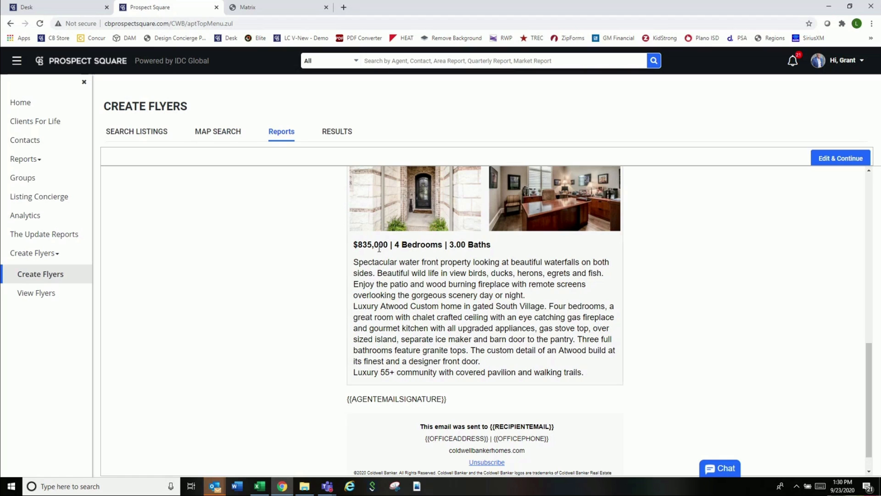
- Review the edited flyer and proceed with Edit & Continue to the New E-mail Flyer dialog
scroll(517, 315, down, 1)
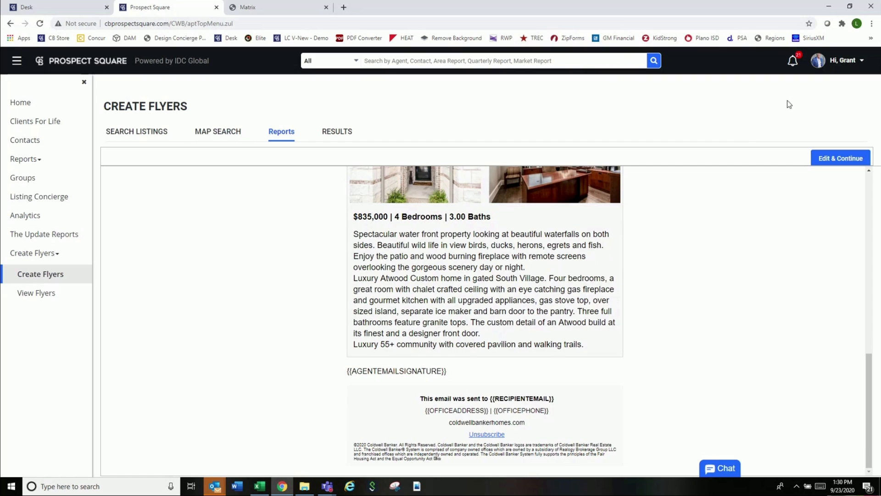
click(832, 64)
click(839, 163)
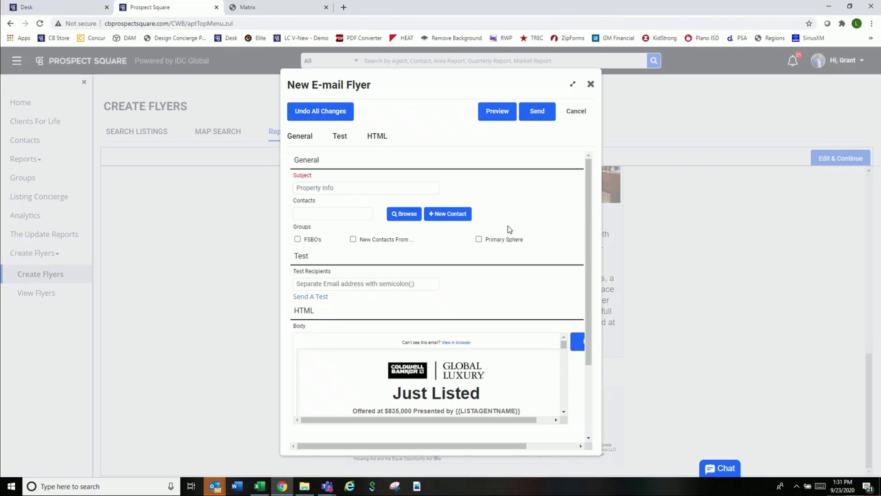
- Replace the e-mail subject Property Info with 'Just Listed'
click(344, 192)
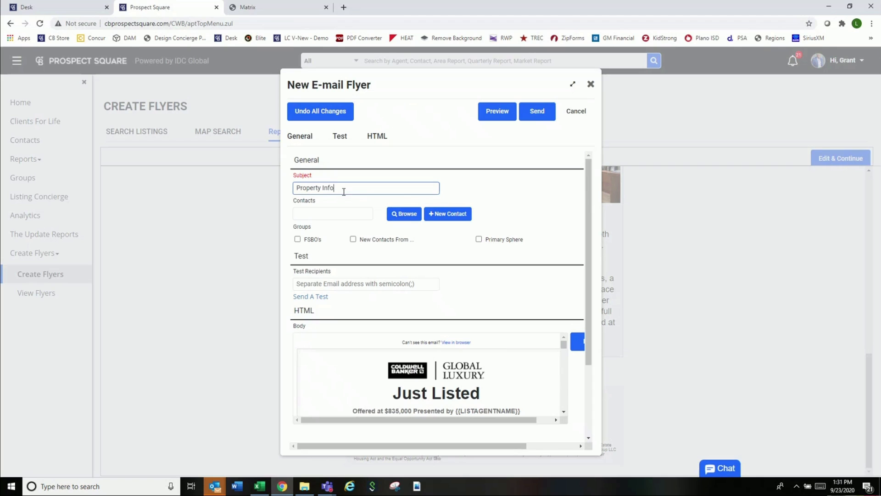
drag(344, 192, 269, 193)
text(JustListed)
key(BackSpace)
key(BackSpace)
key(BackSpace)
key(BackSpace)
key(BackSpace)
key(BackSpace)
text(Listed)
- Add a contact as a recipient from the name suggestions, then browse the full contact list
click(336, 213)
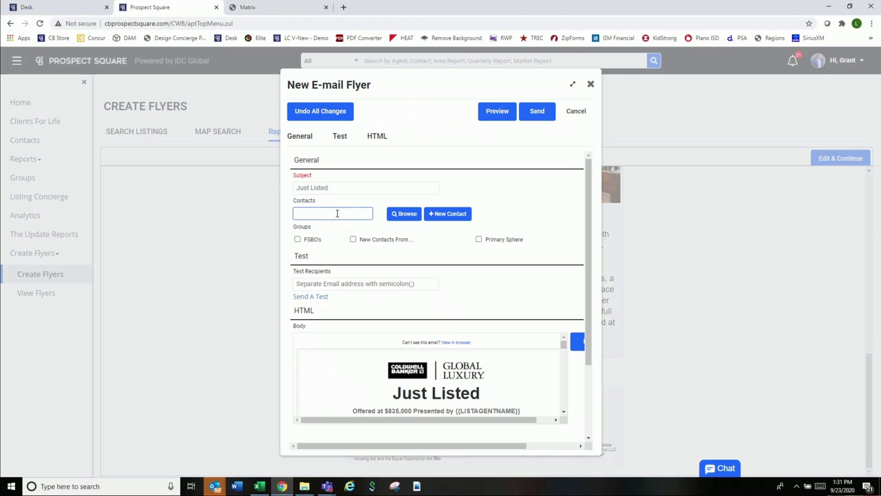
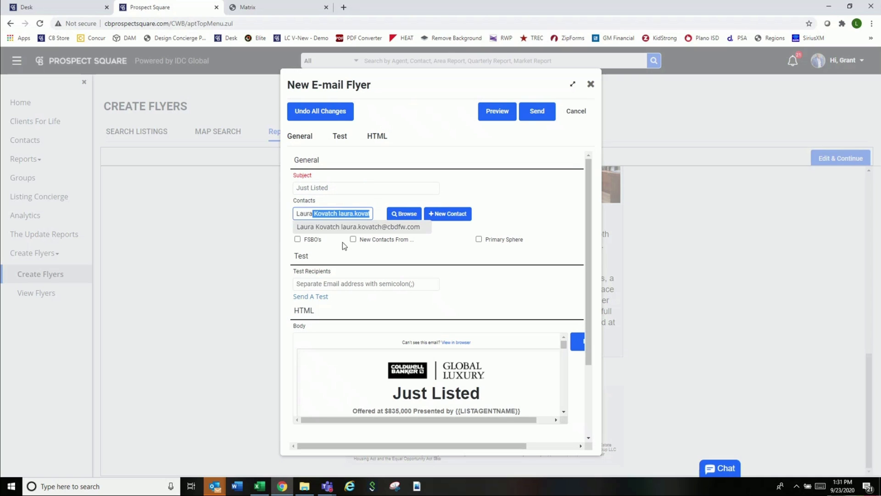
click(348, 228)
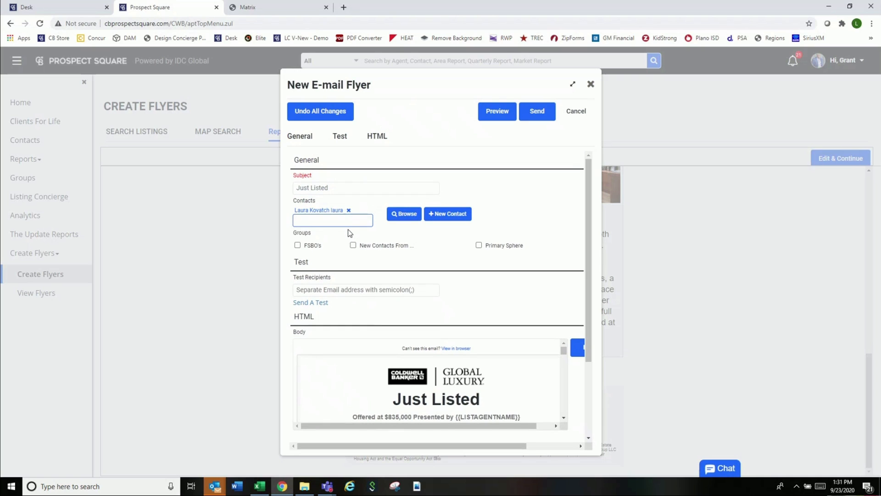
click(405, 219)
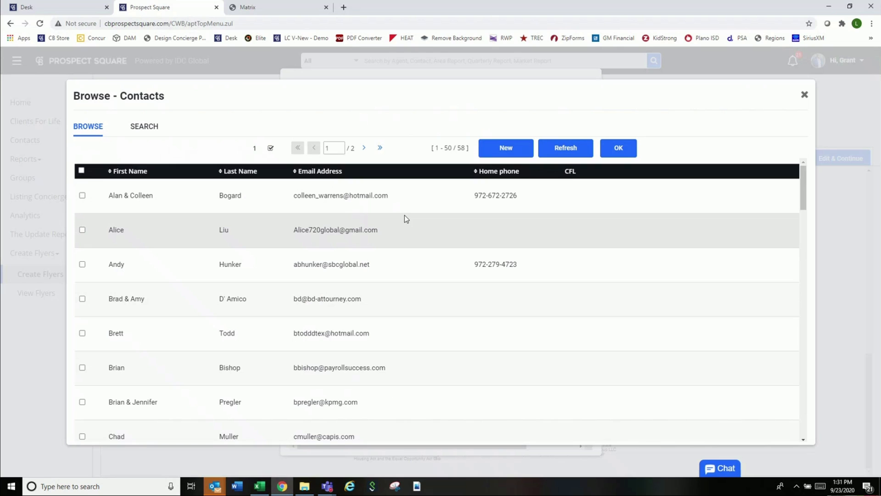
- Search contacts in the Primary Sphere group, check all results and add them as recipients
click(152, 129)
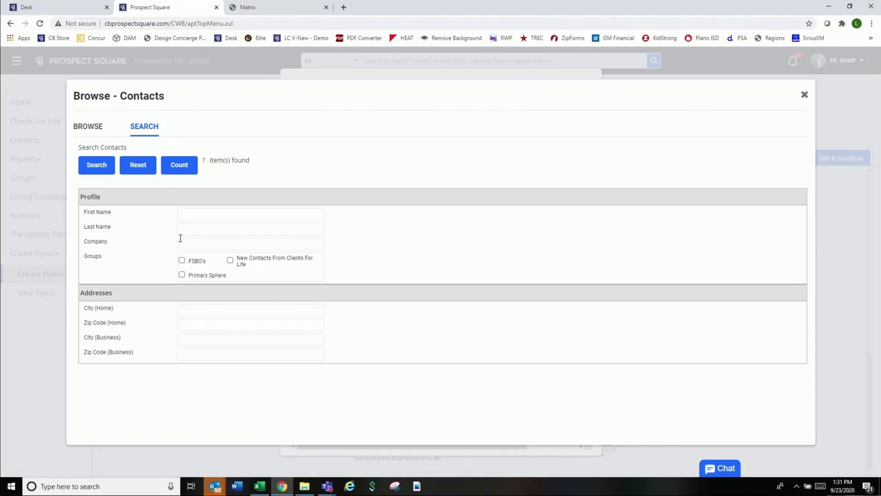
click(183, 276)
click(103, 170)
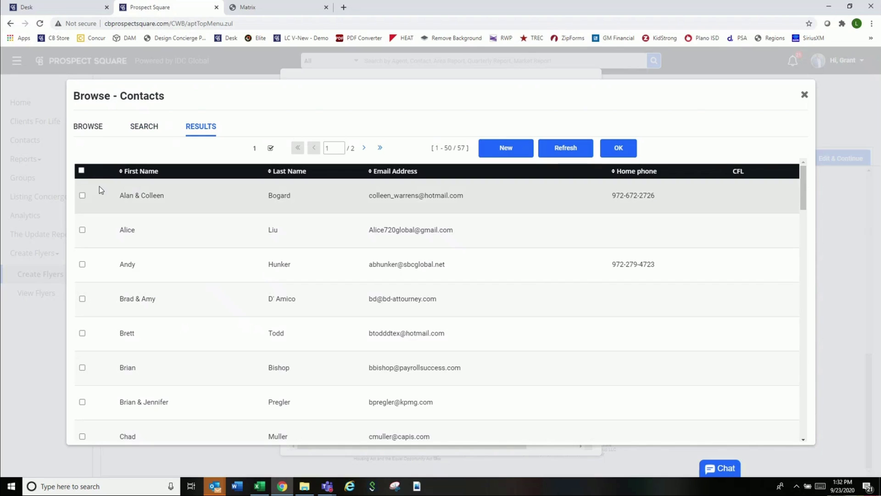
click(82, 171)
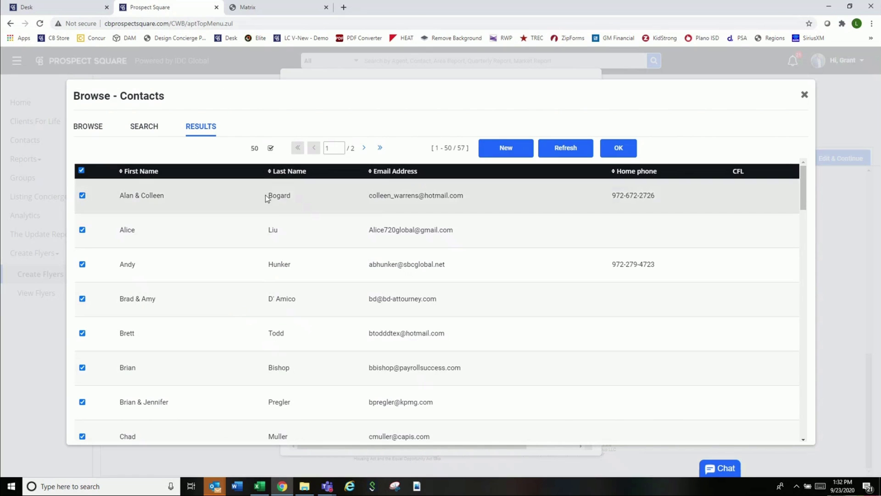
click(620, 150)
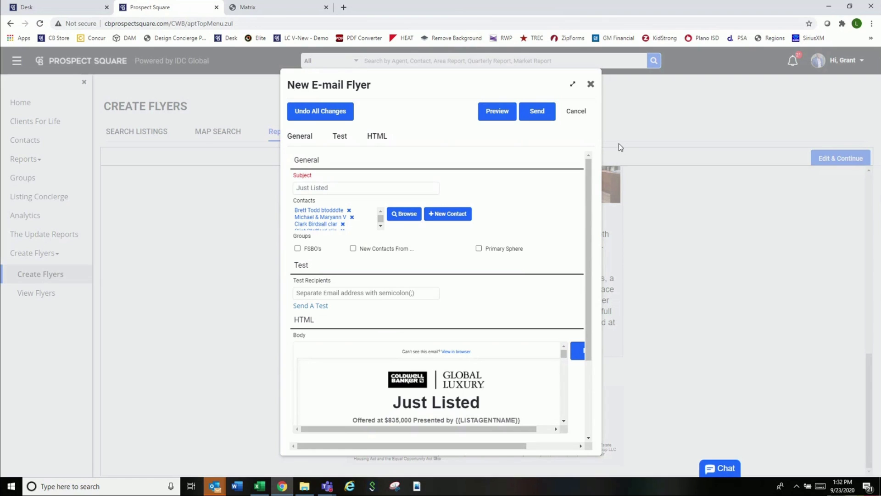
scroll(487, 242, down, 1)
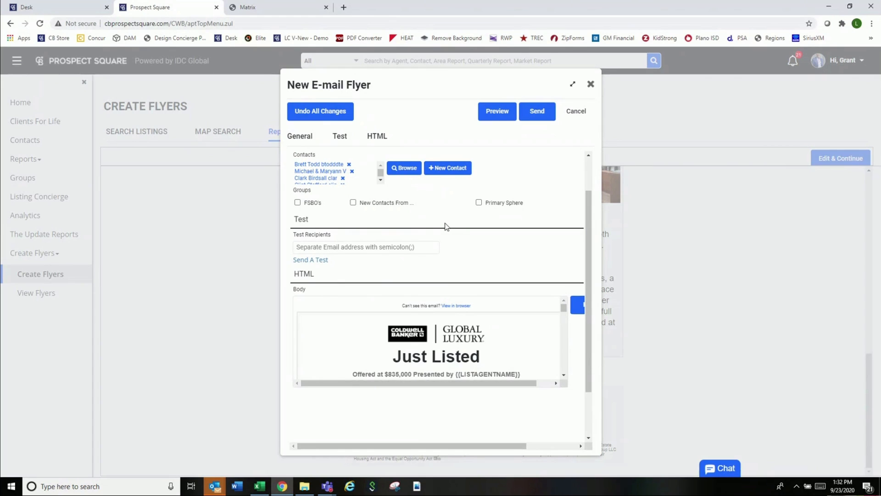
- Enter the agent's own e-mail address as test recipient, send a test copy, and confirm it
click(385, 249)
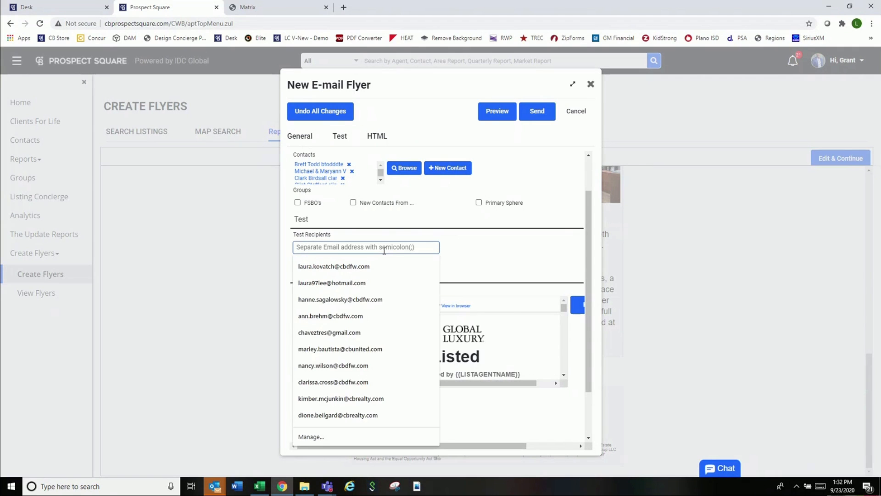
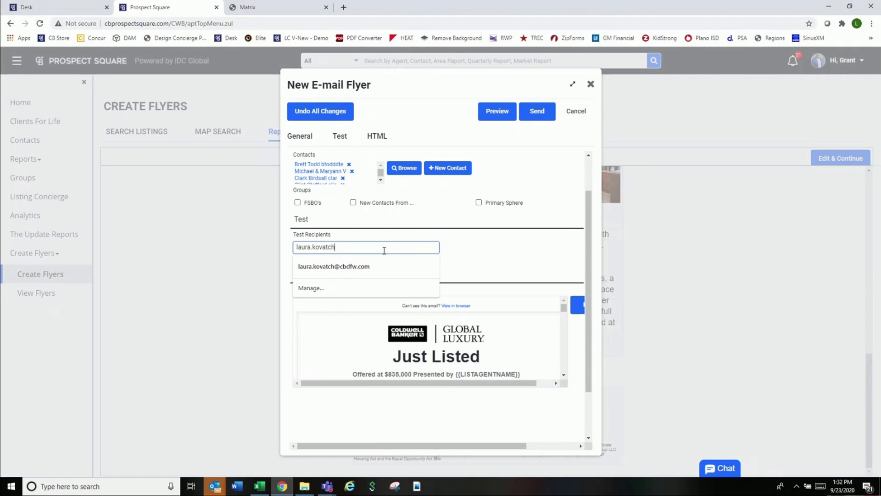
click(537, 245)
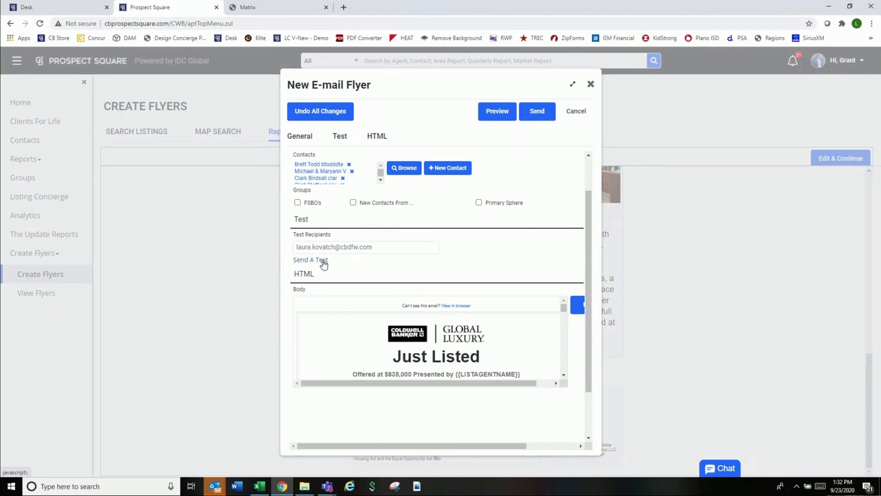
click(323, 261)
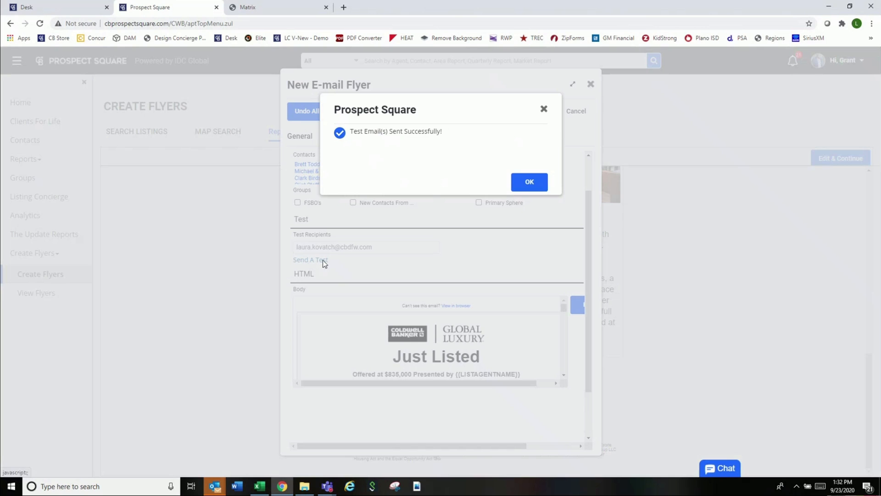
click(529, 182)
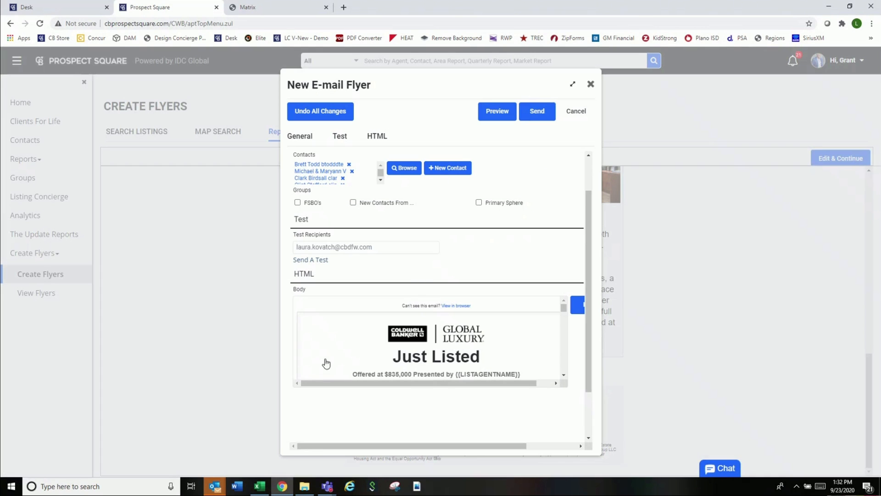
- Open the newly arrived Just Listed test e-mail from the Outlook inbox
mouse_move(214, 486)
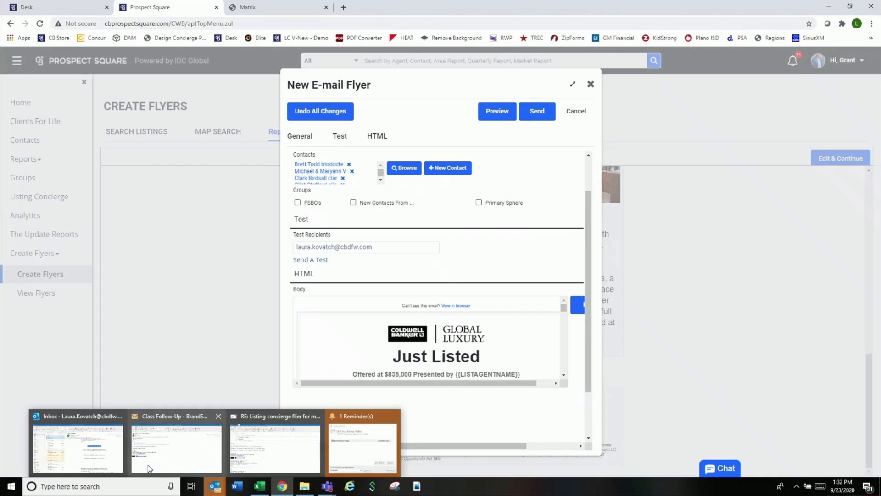
click(102, 448)
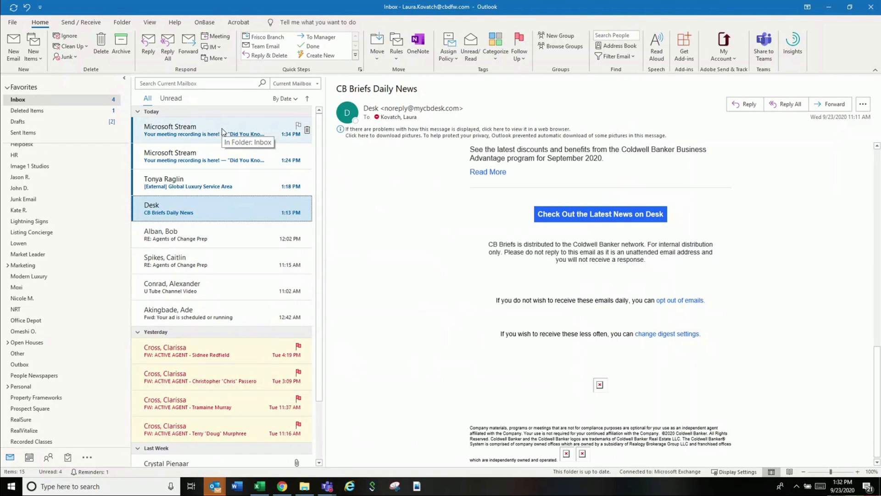
click(219, 133)
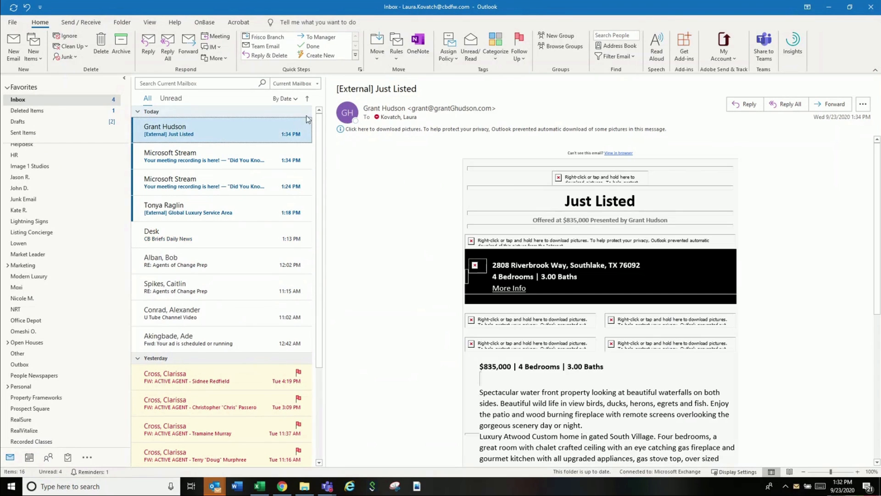
- Download the e-mail's blocked listing pictures and look over the displayed flyer
click(270, 130)
click(287, 134)
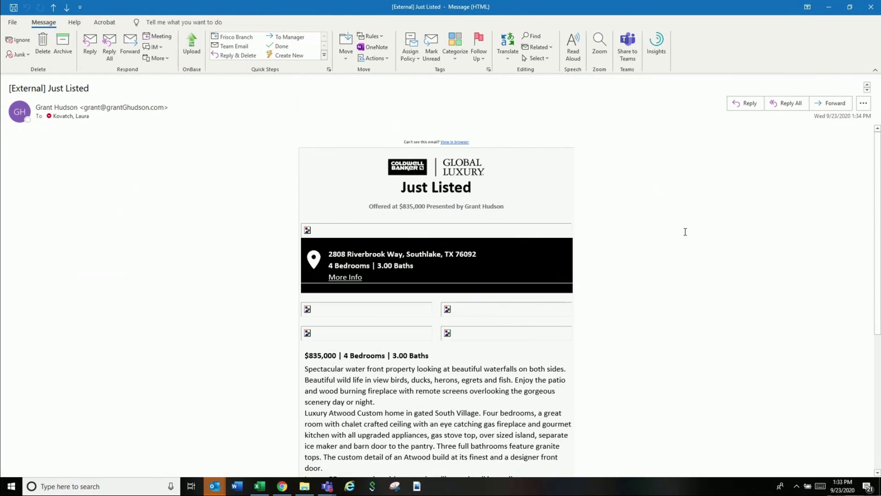
scroll(688, 234, down, 10)
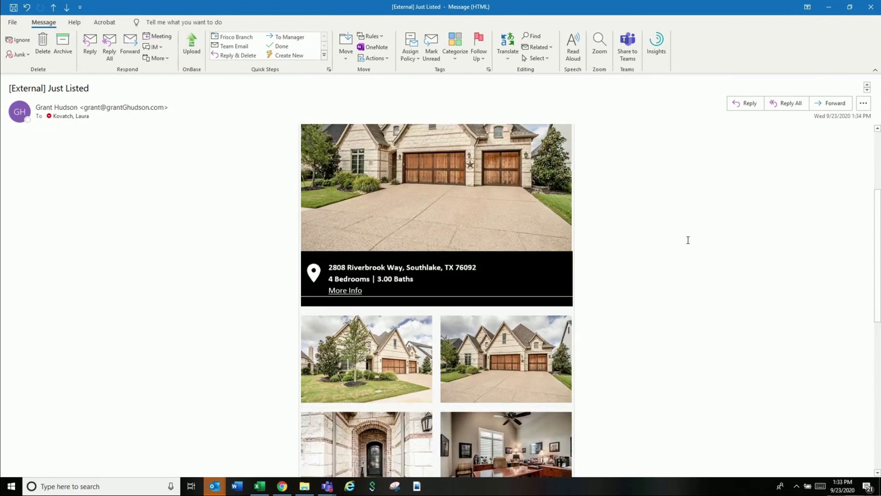
scroll(687, 242, down, 5)
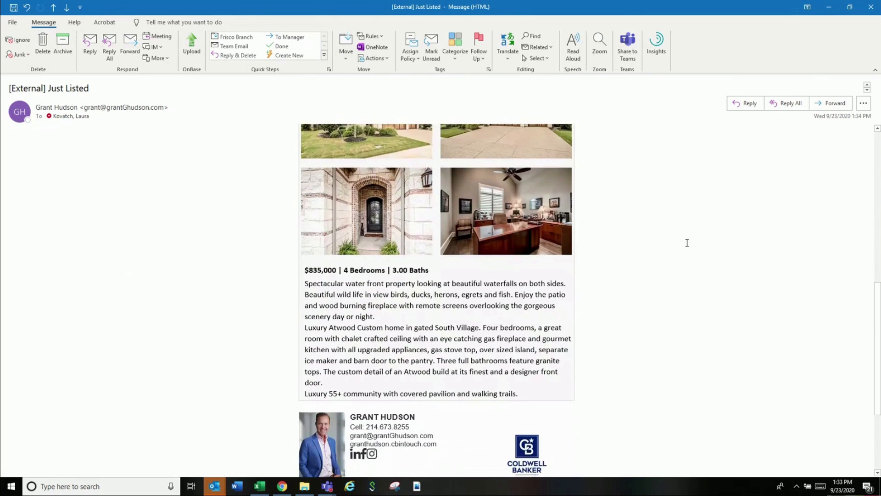
scroll(686, 247, up, 6)
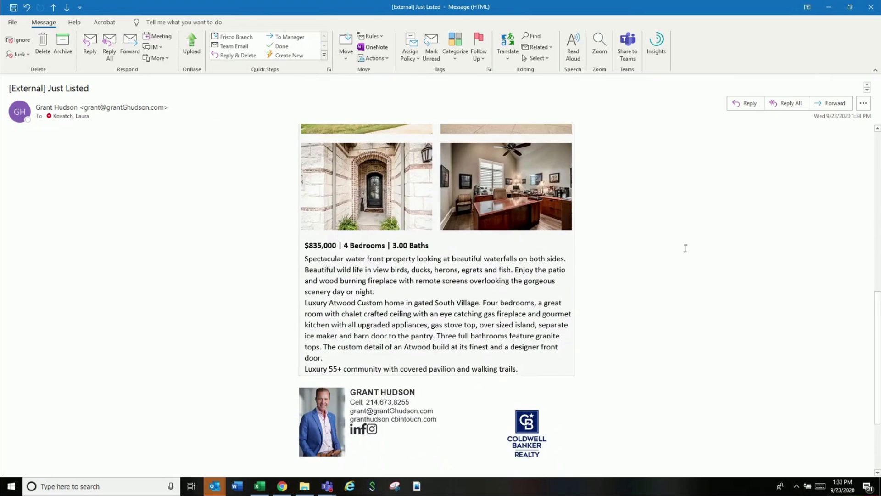
scroll(686, 246, up, 3)
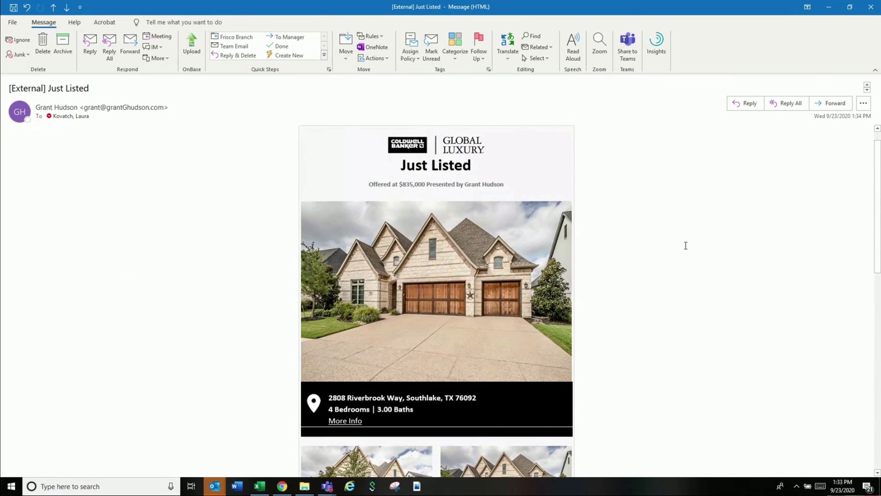
- Back in the browser, bring up the rendered Preview of the Just Listed flyer e-mail
click(282, 486)
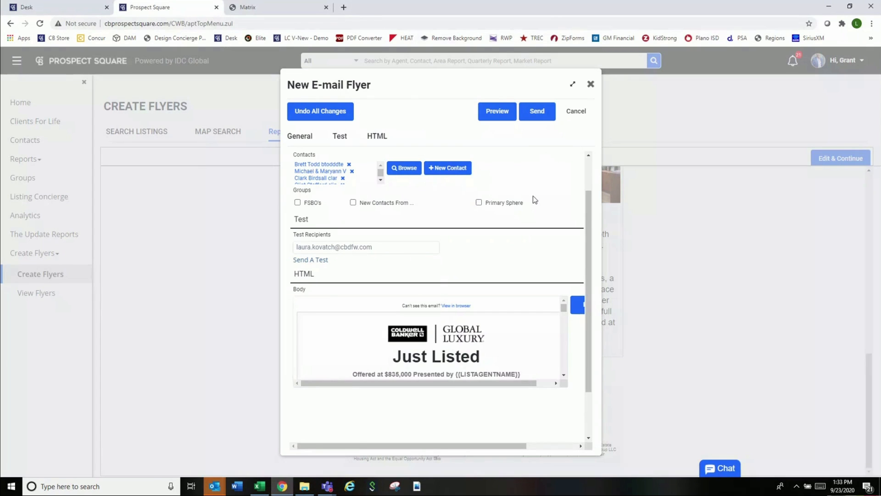
scroll(534, 197, down, 1)
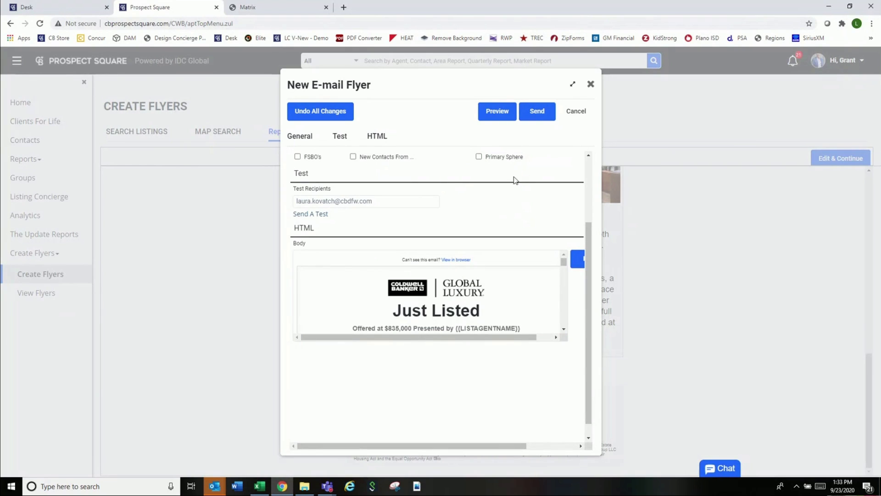
click(499, 113)
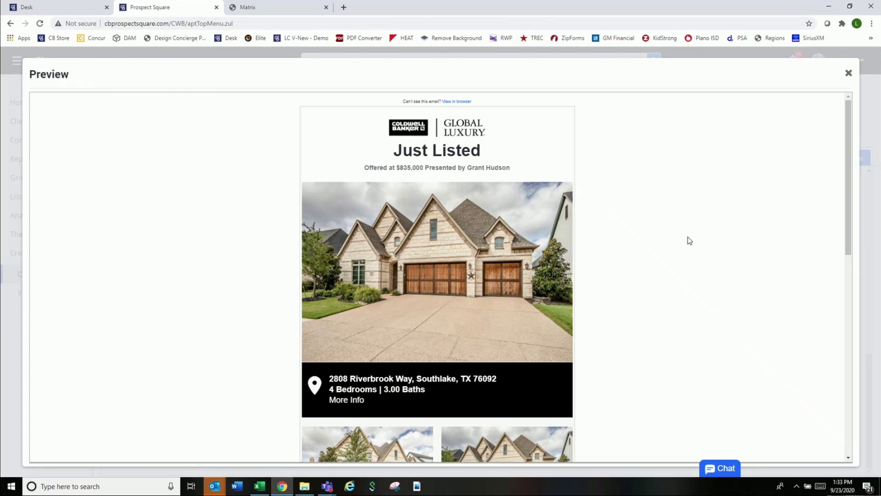
- Read through the whole flyer preview, then close it to return to the editing form
scroll(690, 241, down, 2)
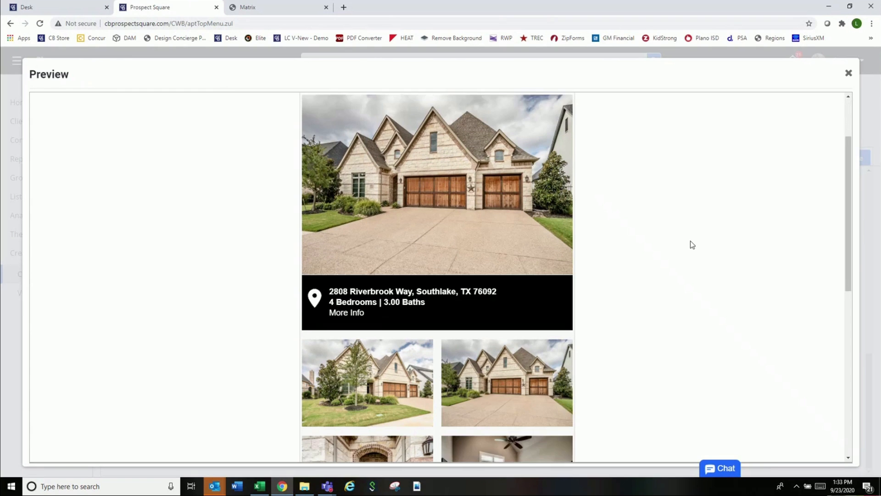
scroll(695, 251, up, 2)
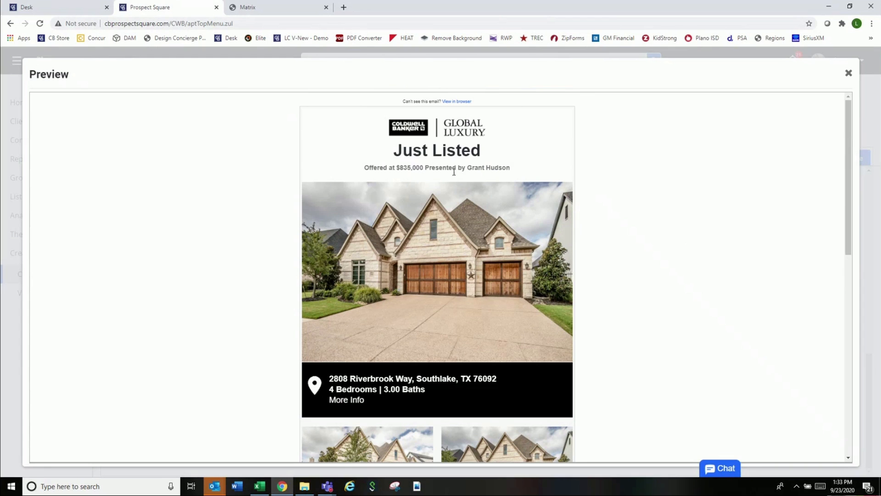
scroll(476, 181, down, 3)
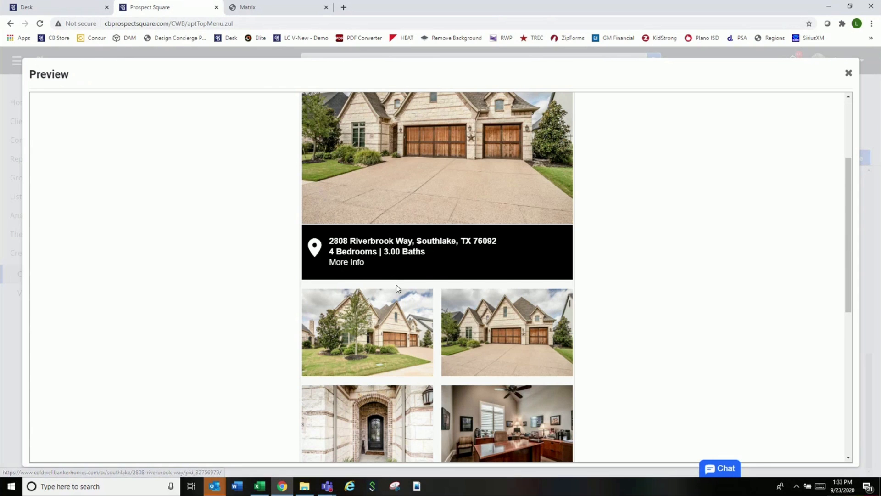
scroll(397, 289, down, 3)
scroll(397, 288, down, 4)
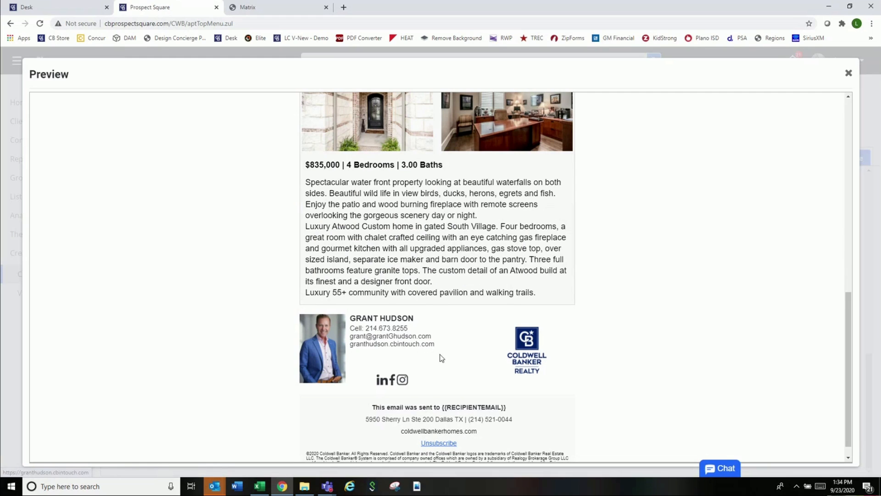
scroll(478, 381, down, 1)
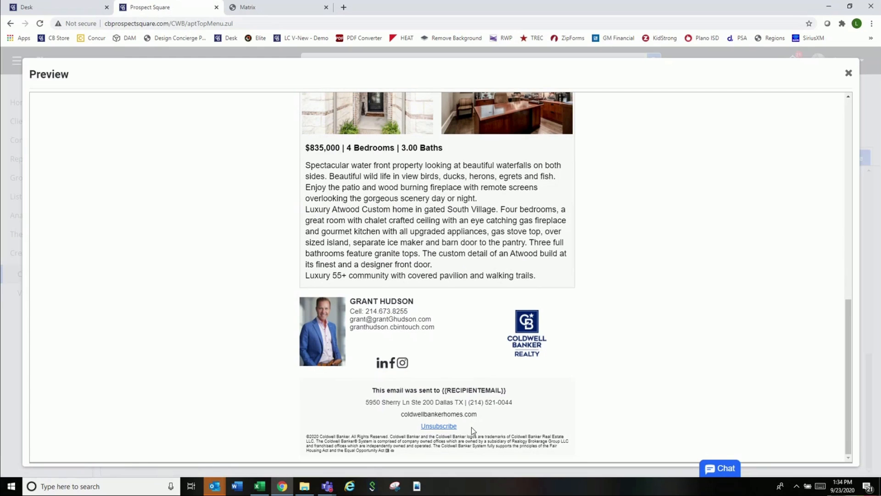
click(848, 73)
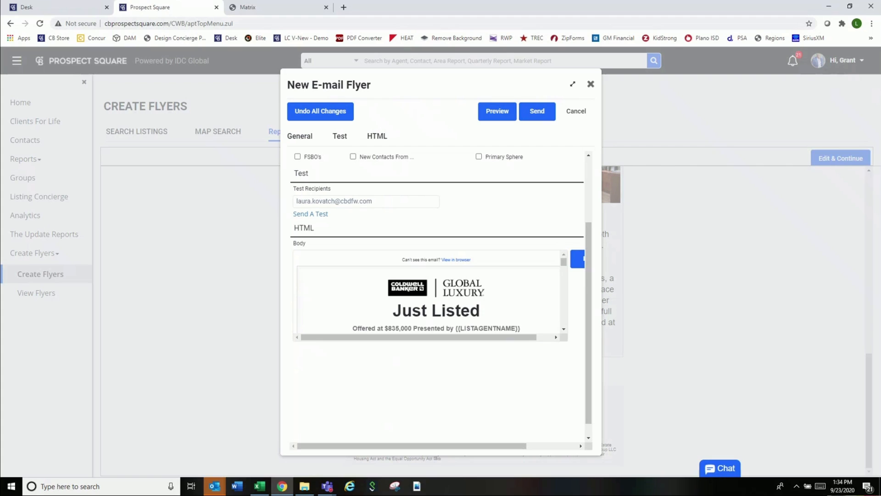
key(alt+Tab)
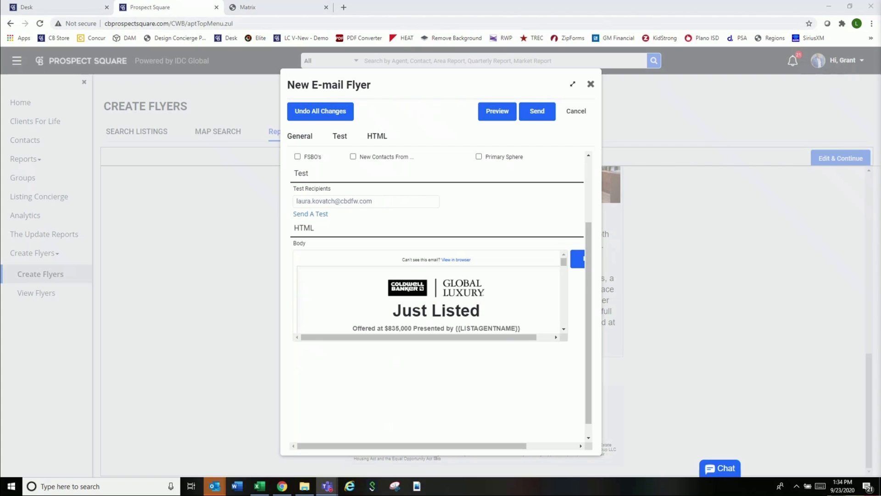